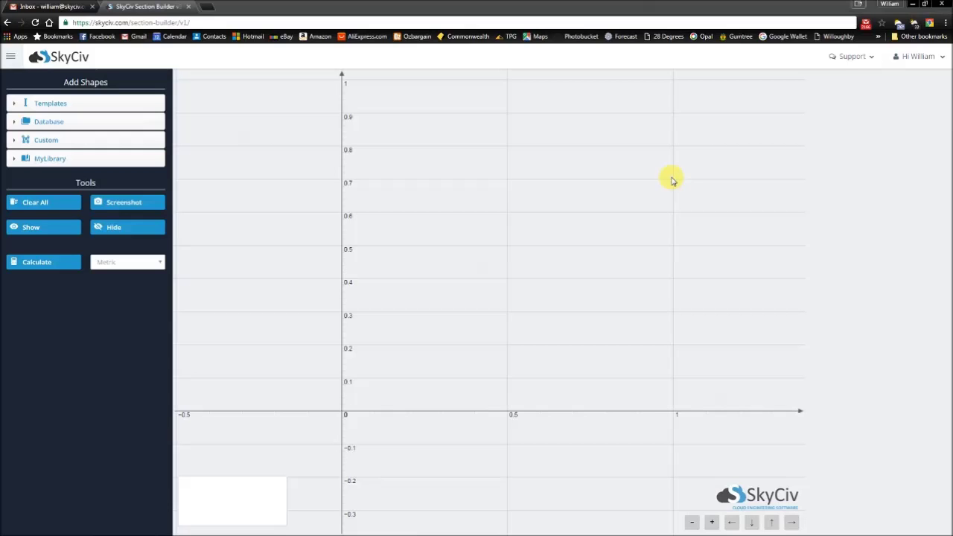
Step: Expand the Templates list to show Rectangular, I-Beam, T-Beam and Channel shapes
left_click(128, 110)
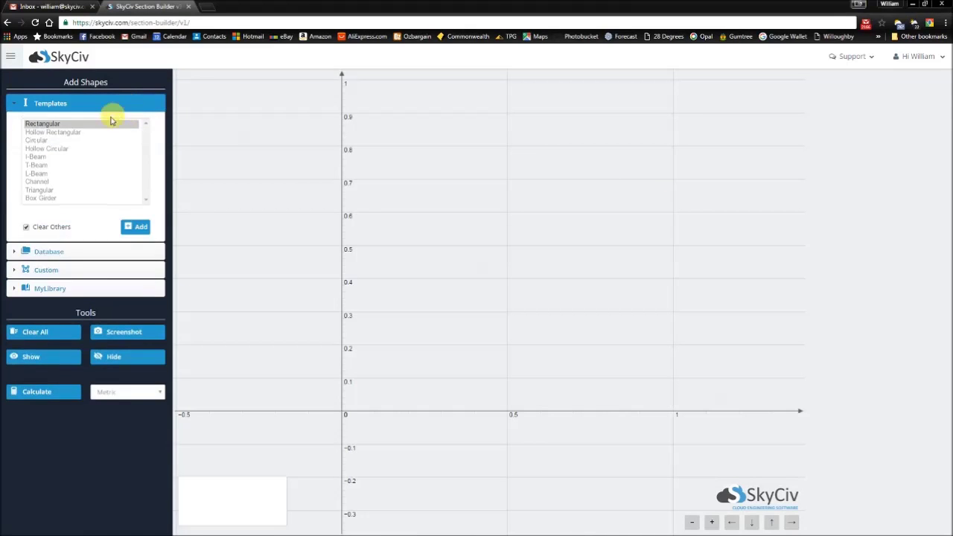
Step: Add a Rectangular template sized 50 wide by 70 tall, with Clear Others switched off
double_click(77, 125)
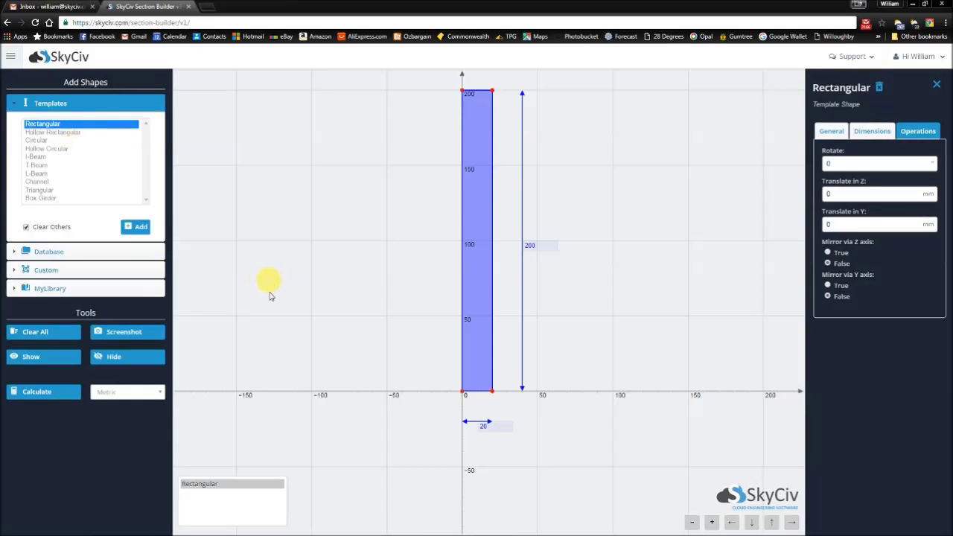
left_click(485, 425)
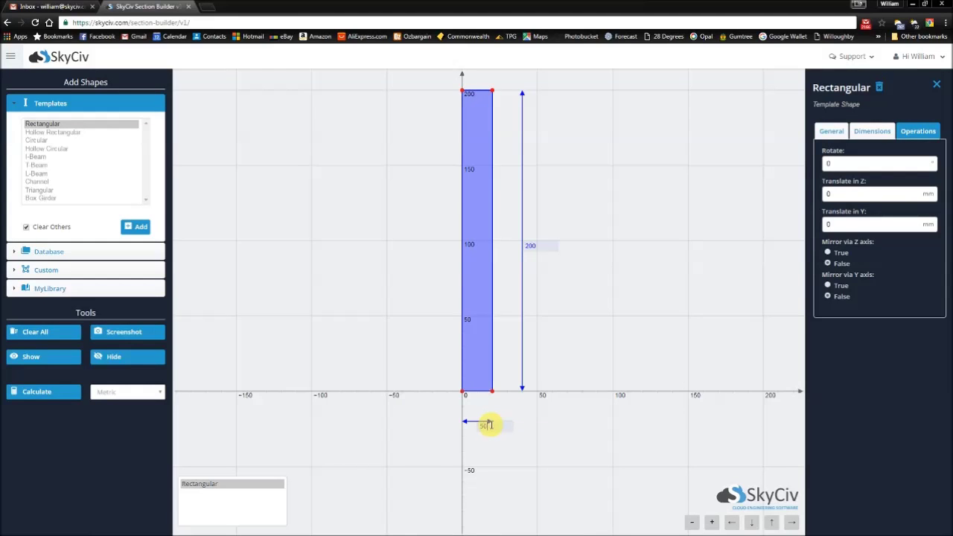
type("50")
key("Return")
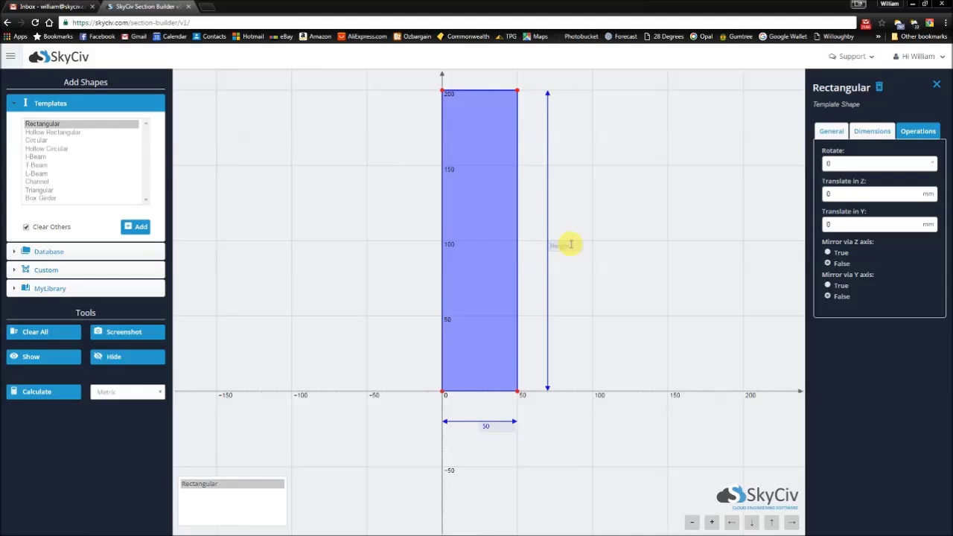
left_click(571, 244)
type("70")
key("Return")
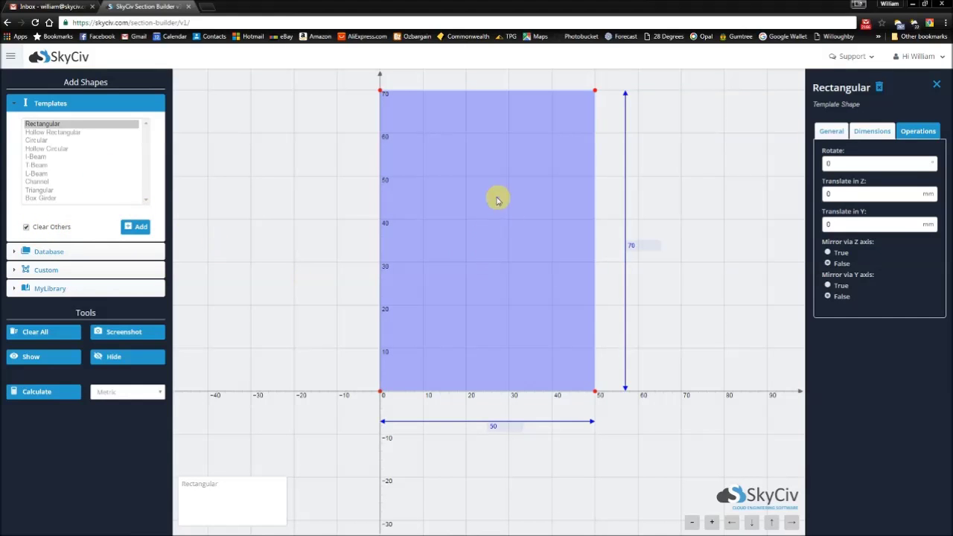
left_click(478, 276)
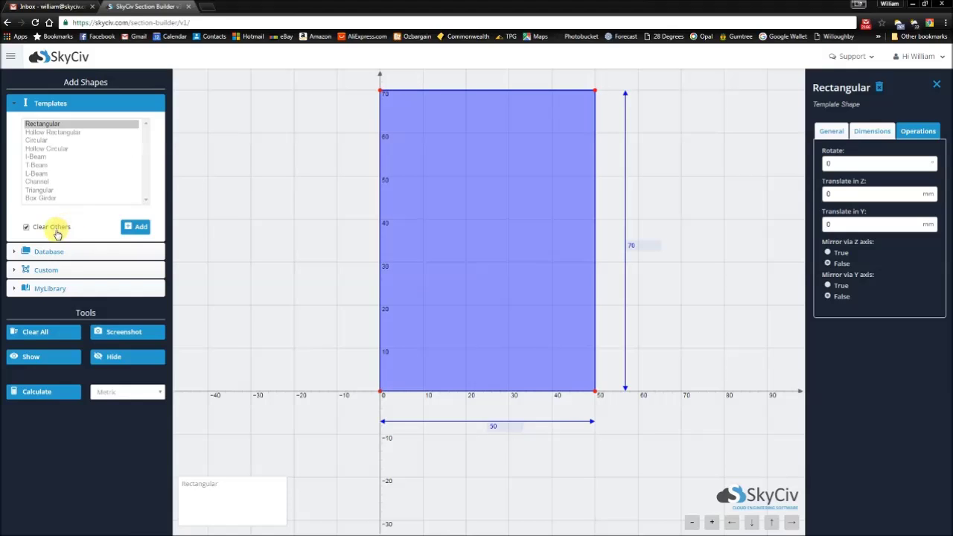
Step: Add a Circular template with a 20 mm diameter beside the rectangle
double_click(48, 143)
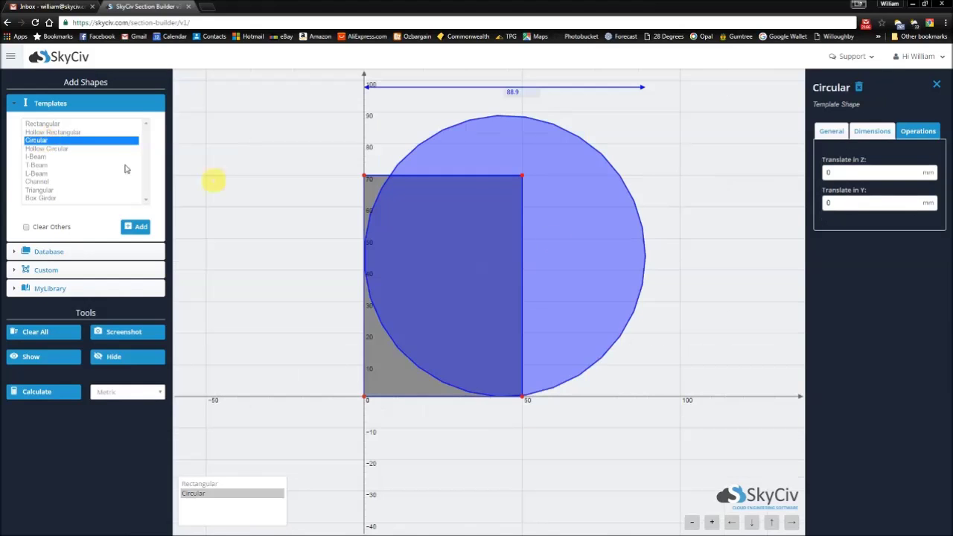
left_click(610, 238)
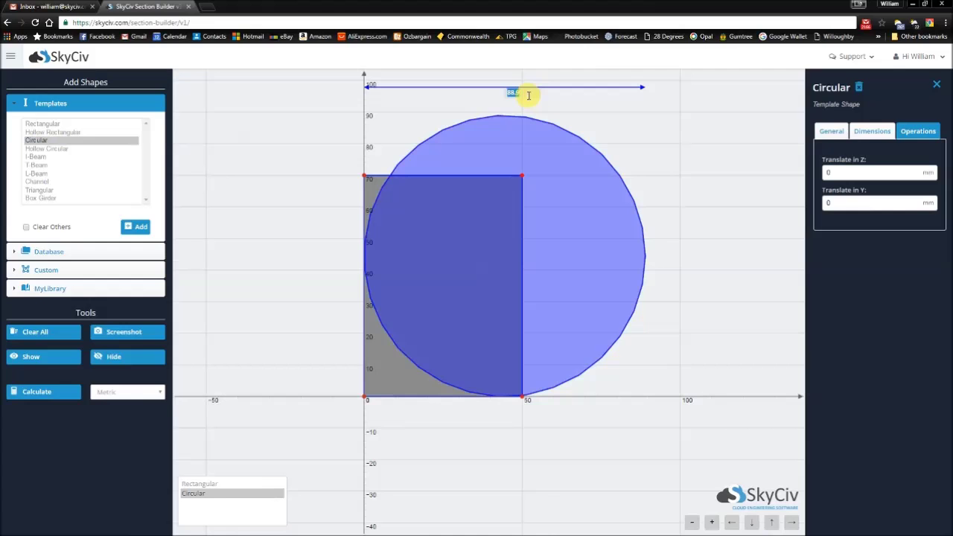
key("Return")
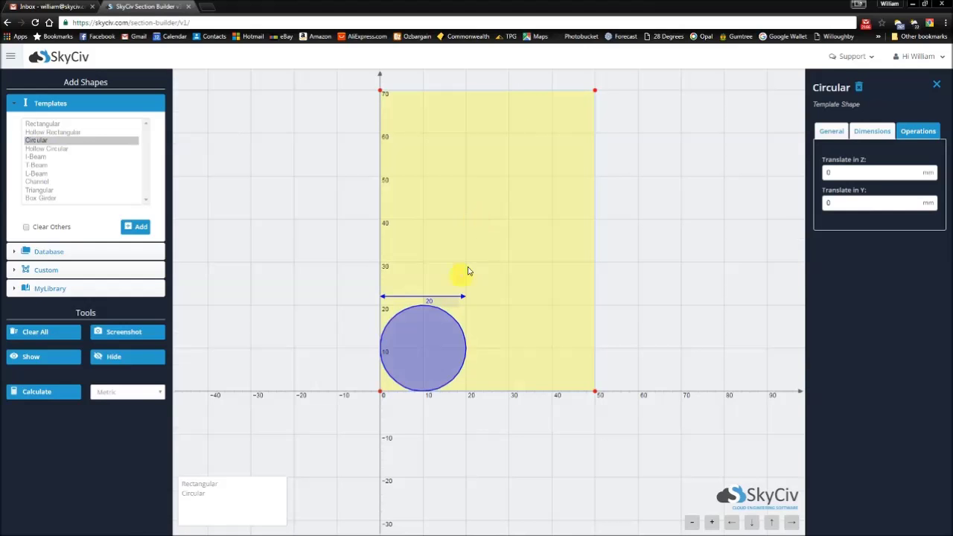
left_click(536, 275)
Step: Translate the circle 15 in Z and 25 in Y to centre it in the rectangle
left_click(447, 336)
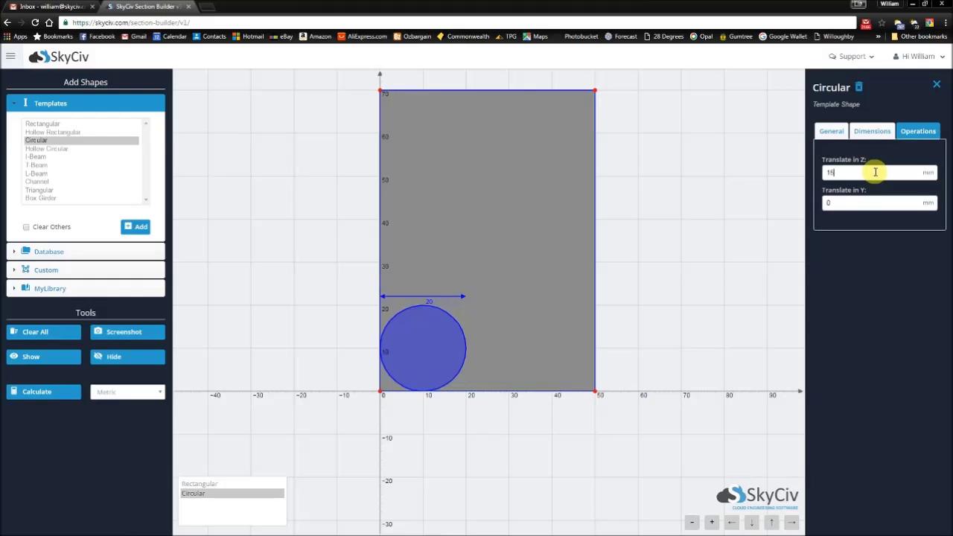
key("Tab")
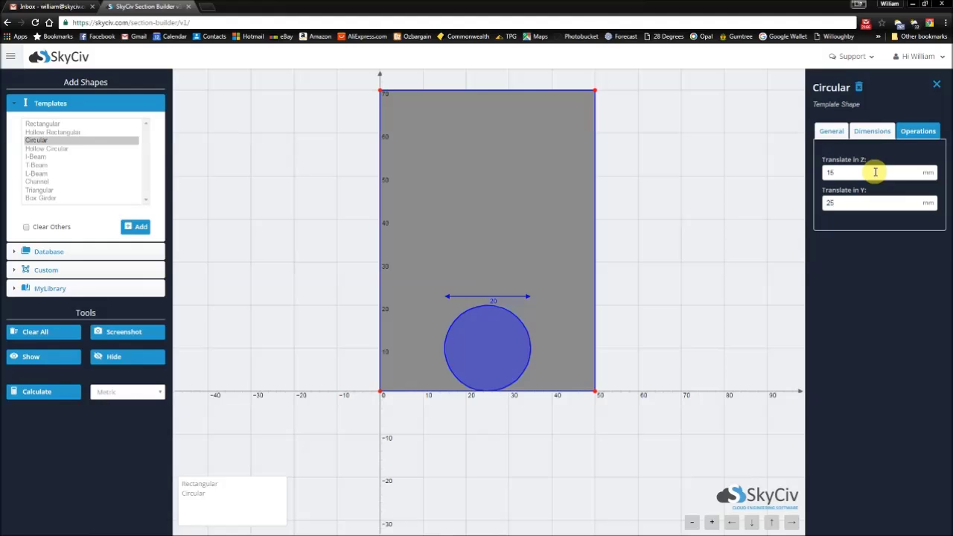
key("Tab")
left_click(569, 269)
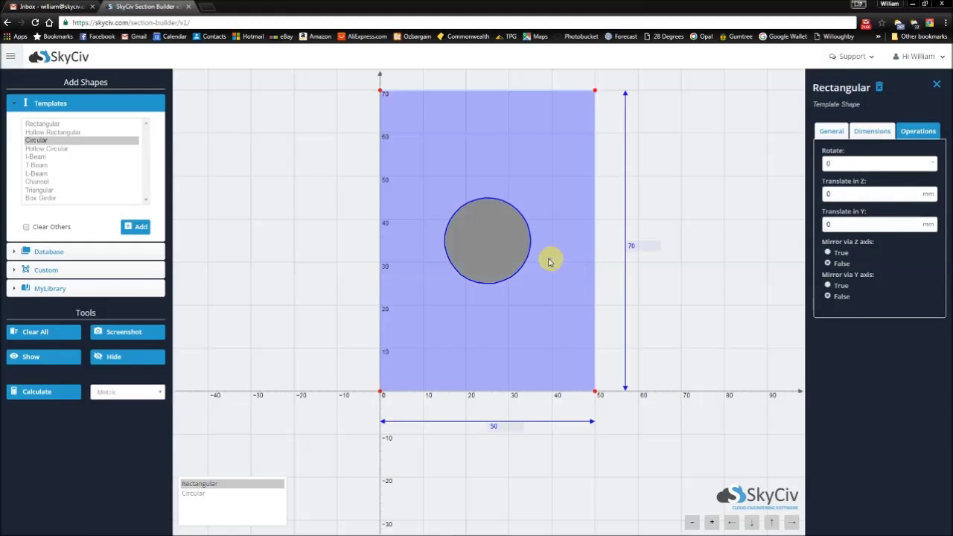
left_click(499, 250)
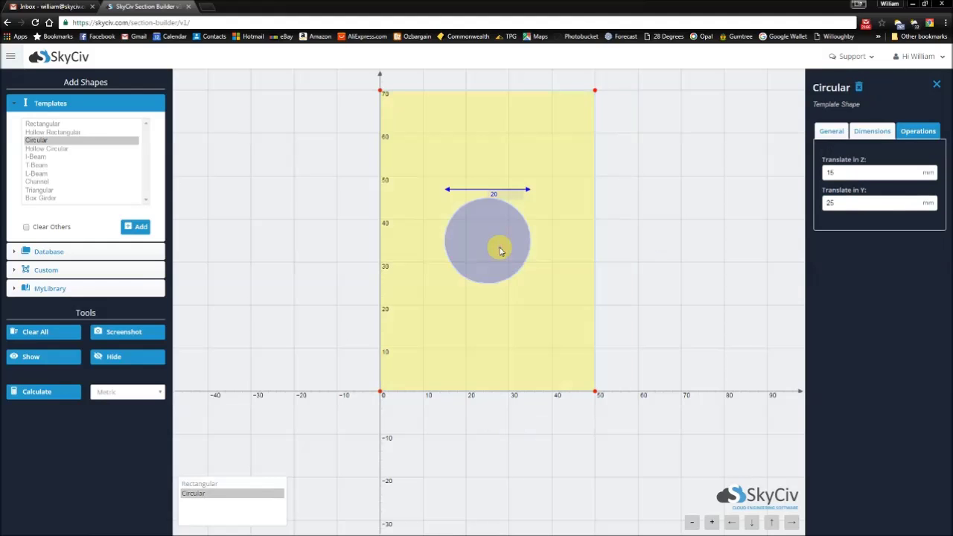
left_click(832, 131)
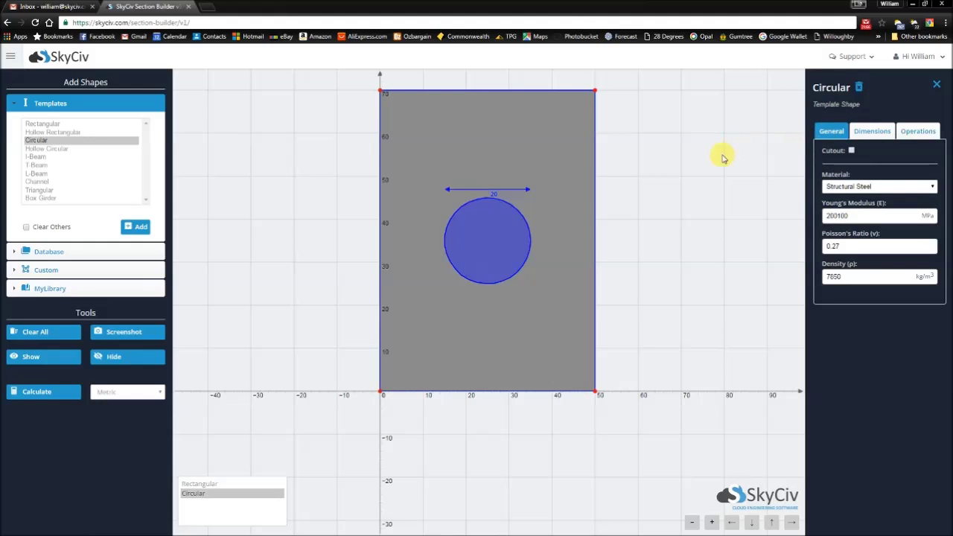
Step: Mark the circle as a Cutout so it forms a hole through the rectangle
left_click(579, 154)
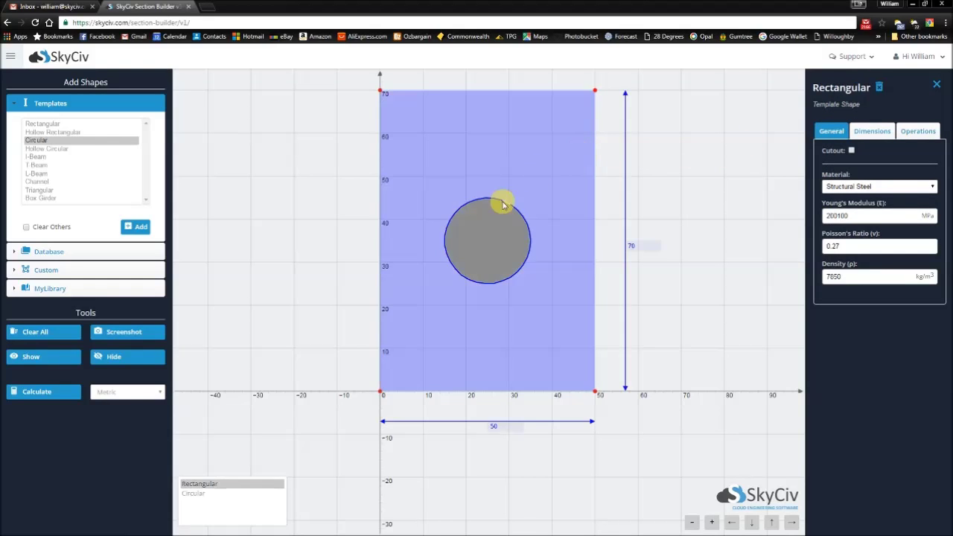
left_click(492, 232)
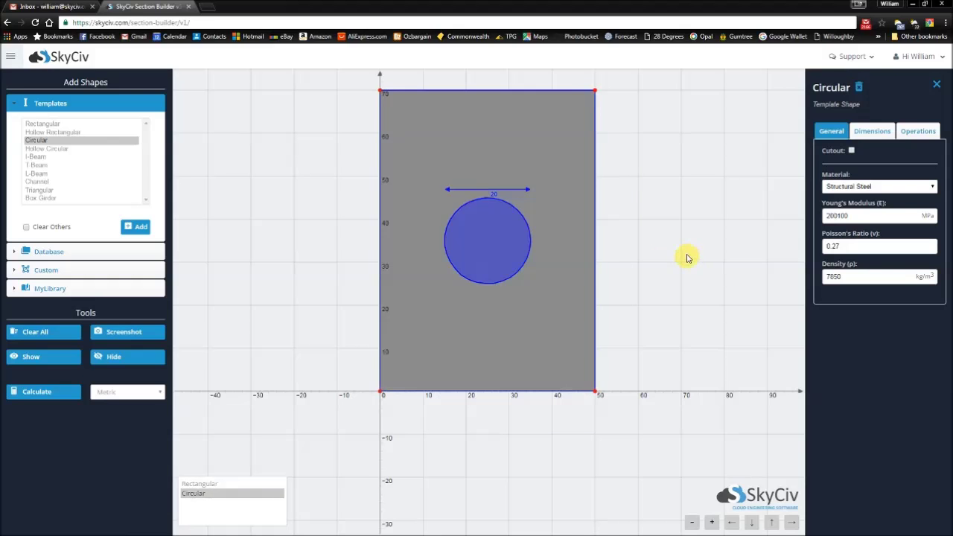
left_click(851, 151)
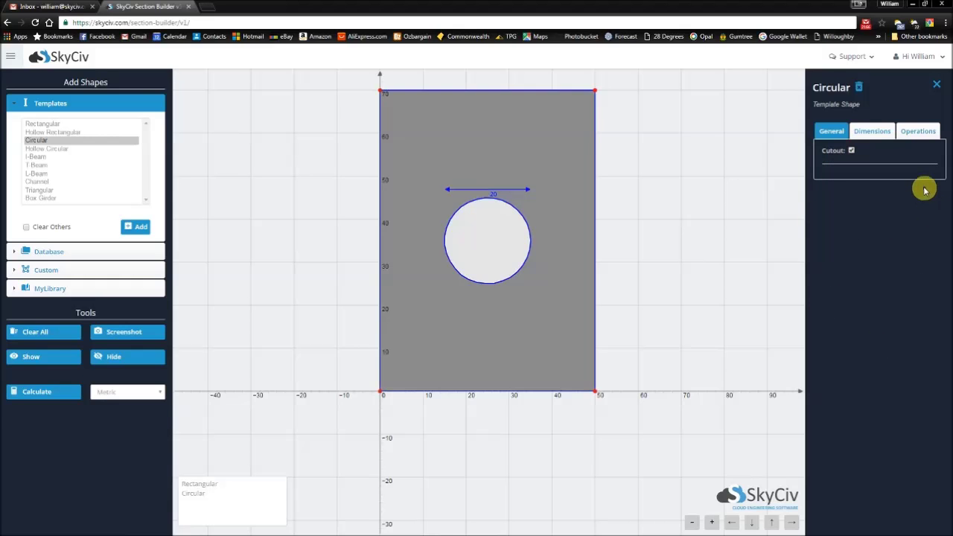
left_click(576, 150)
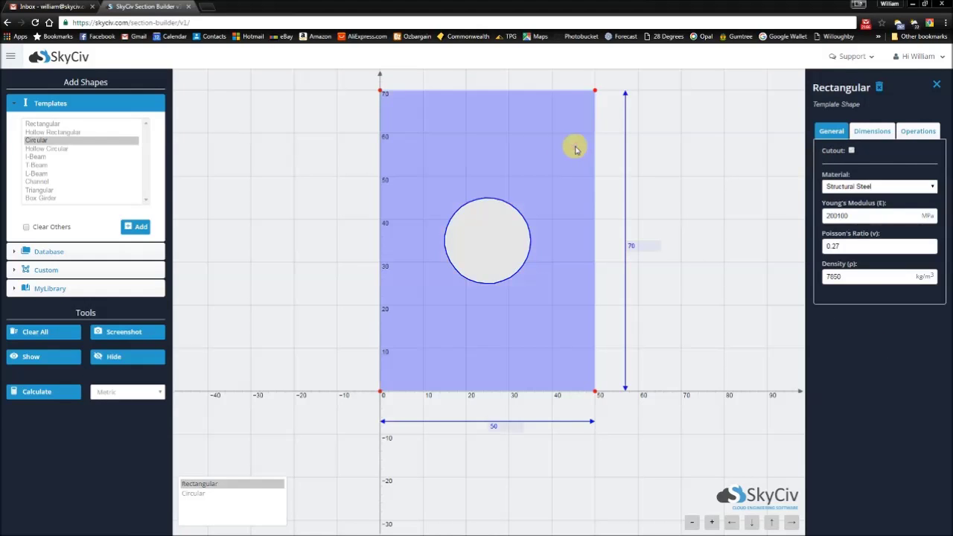
left_click(489, 227)
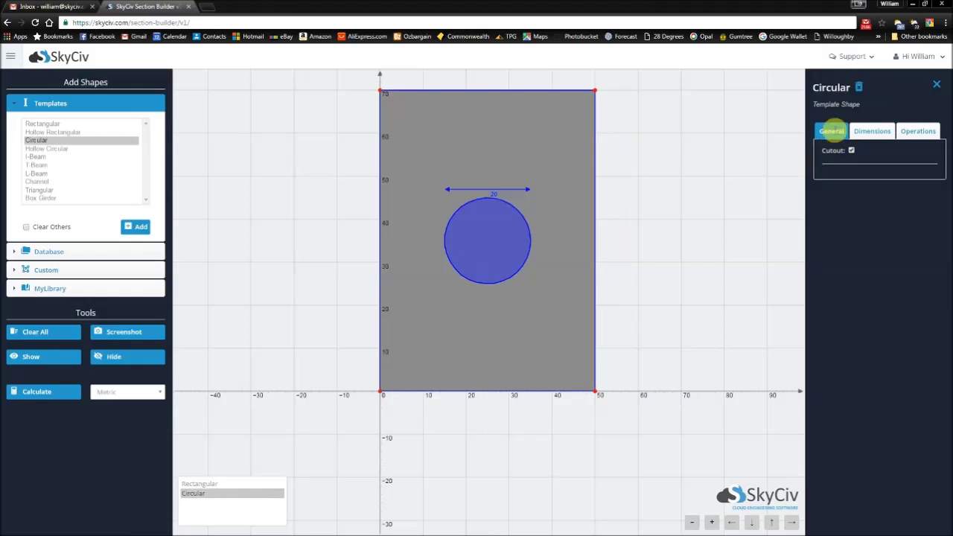
Step: Verify the circle's diameter and position offsets, then calculate the section properties
left_click(867, 133)
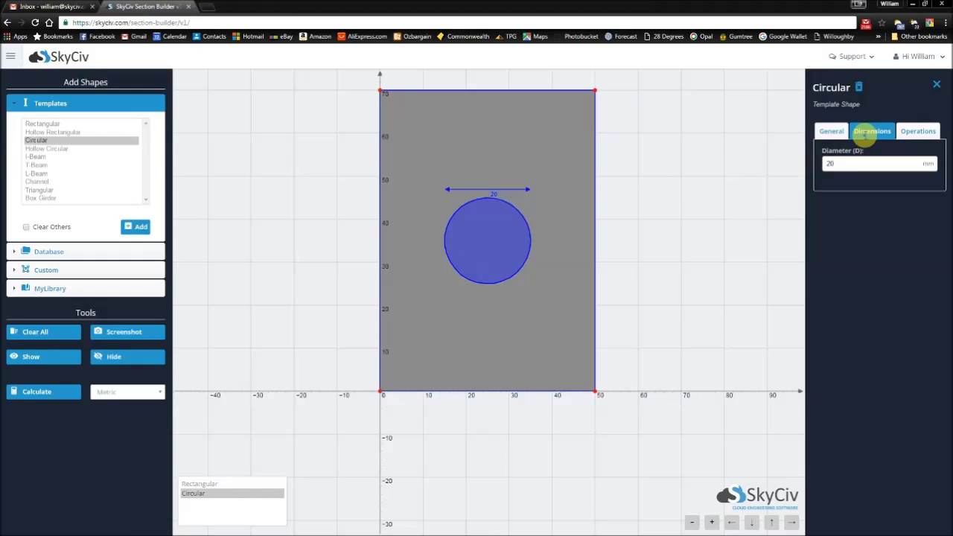
left_click(920, 131)
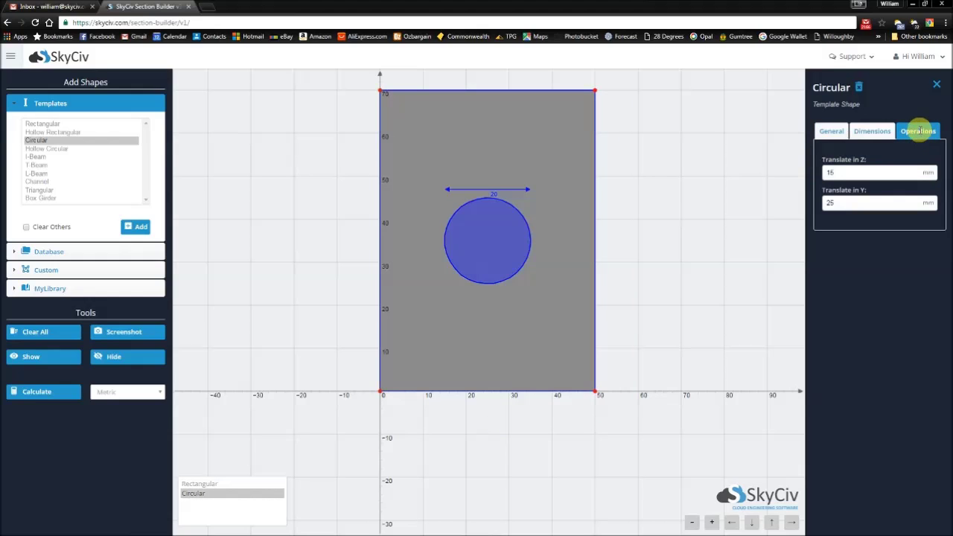
left_click(872, 131)
left_click(914, 131)
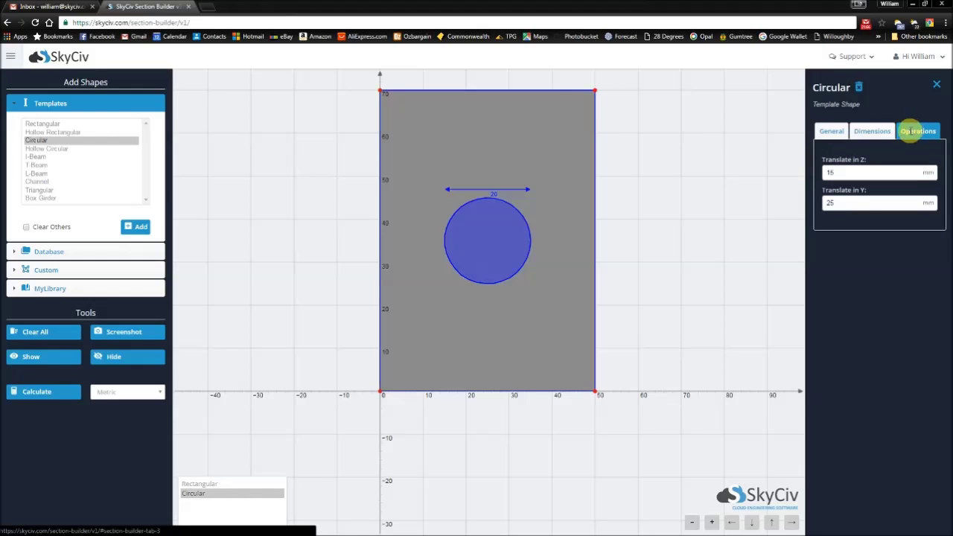
left_click(530, 142)
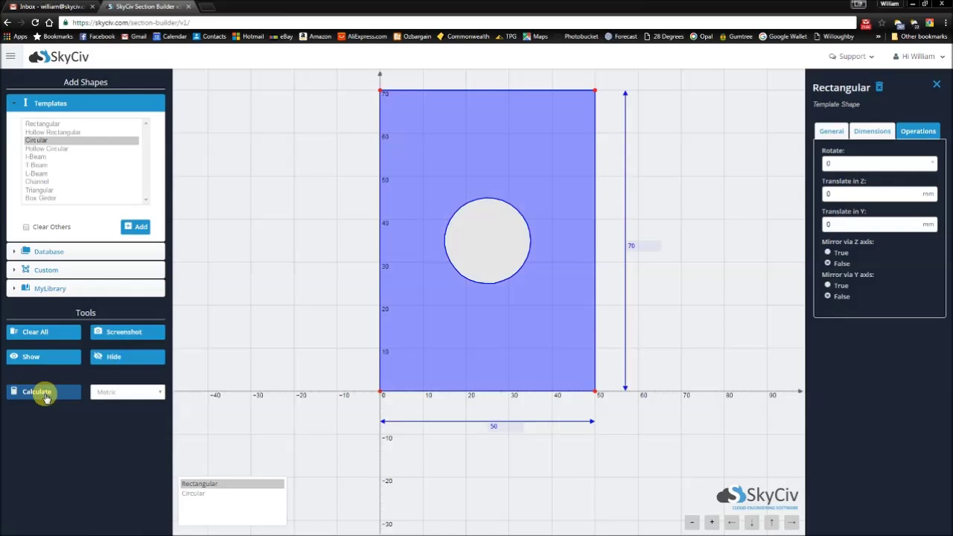
left_click(44, 395)
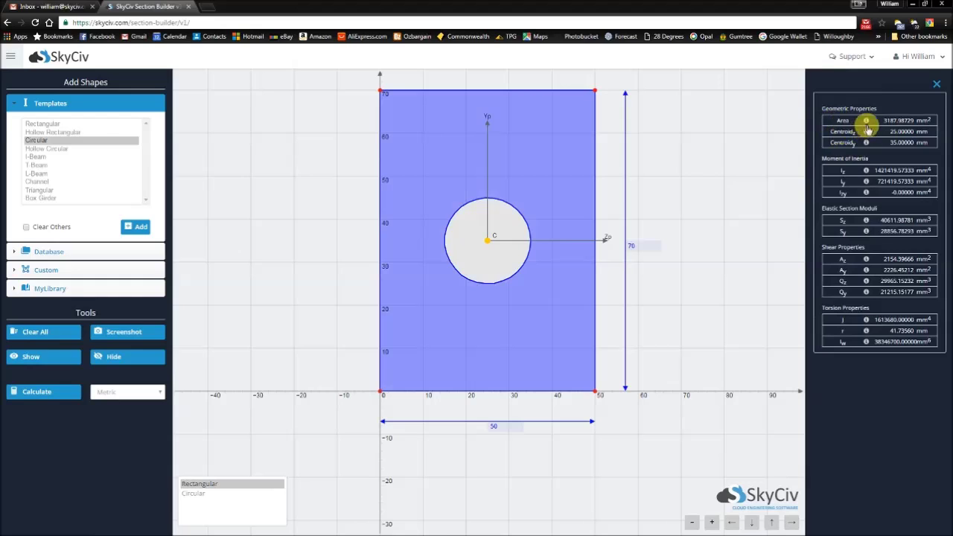
Step: Review the results: area 3187.98729 mm², Iz 1421419.57333, Iy 721419.57333, J 1613680 mm⁴
left_click(498, 206)
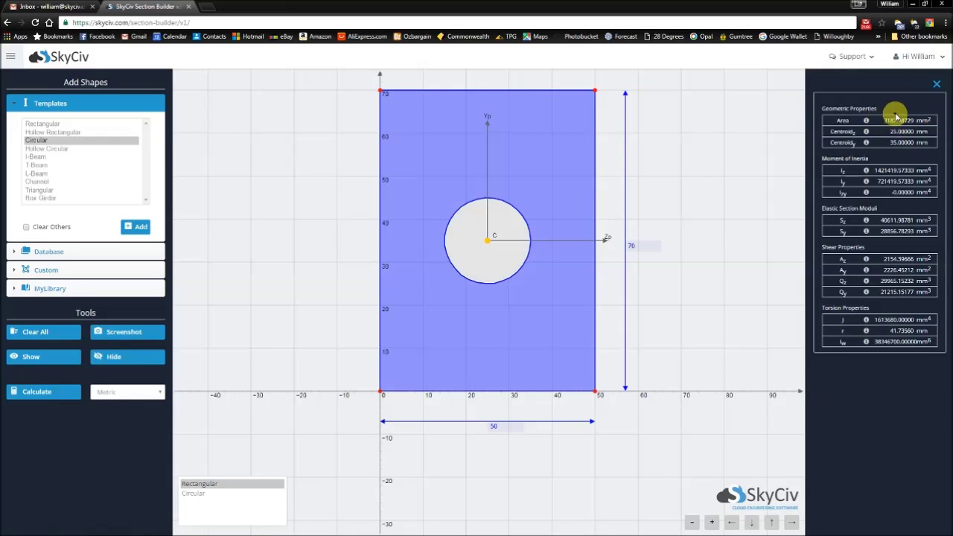
Step: Delete the circular cutout and recalculate the solid 50 × 70 rectangle (area 3500 mm²)
left_click(485, 266)
key("Delete")
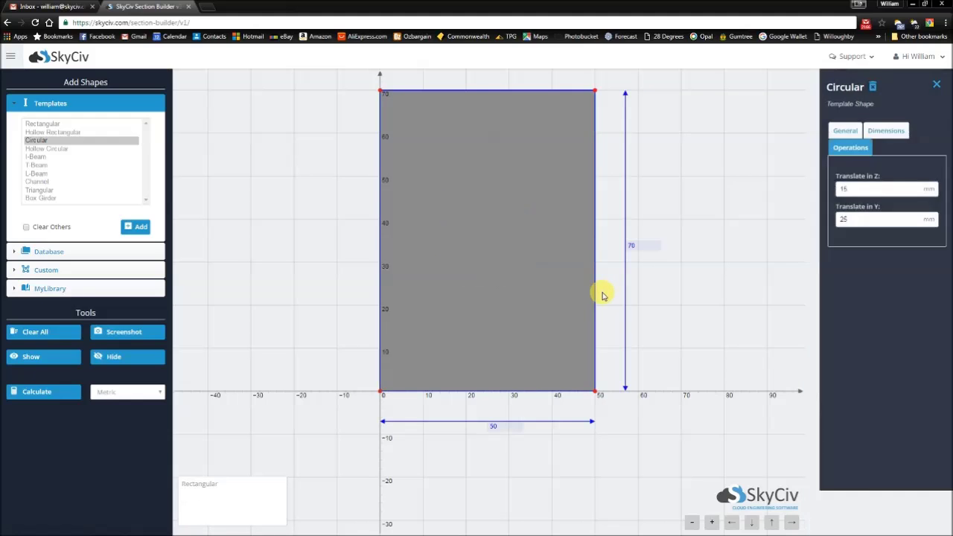
left_click(63, 397)
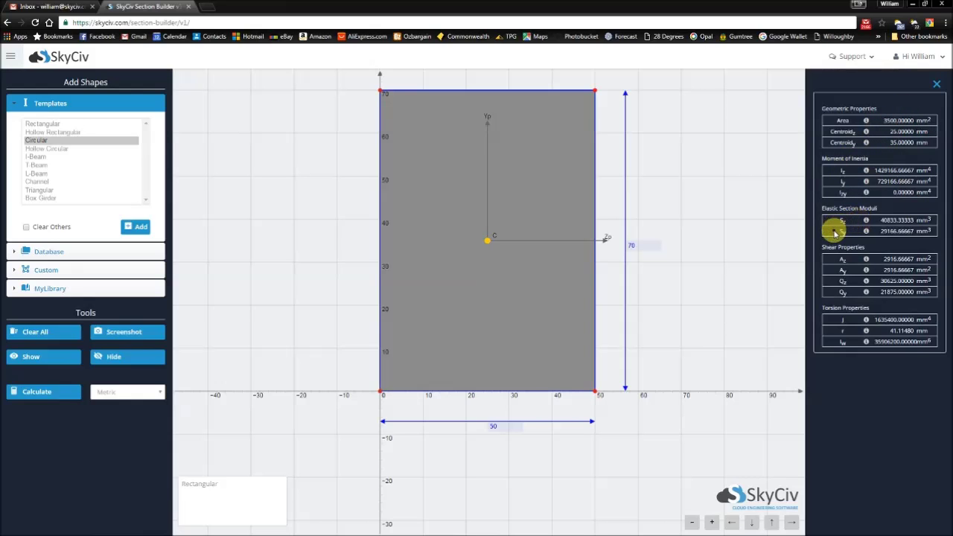
left_click(937, 84)
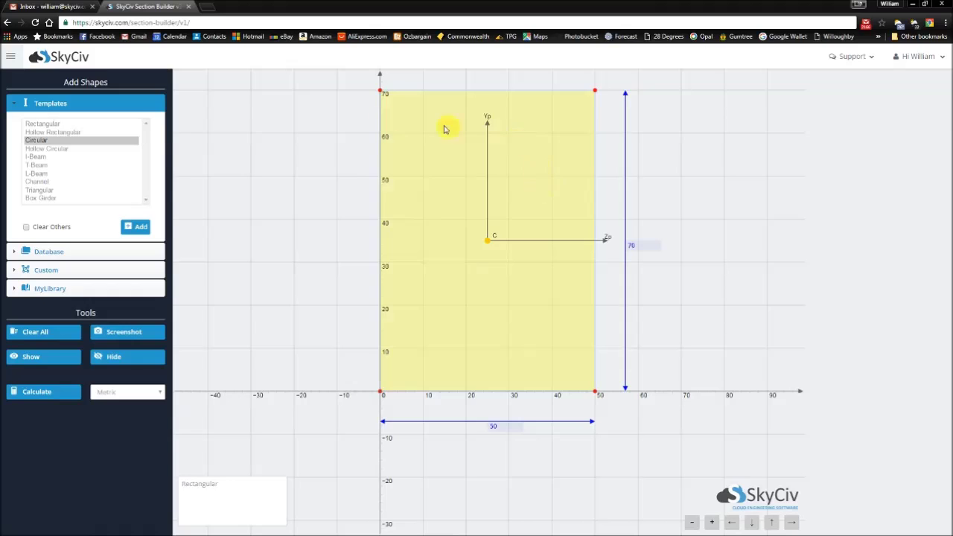